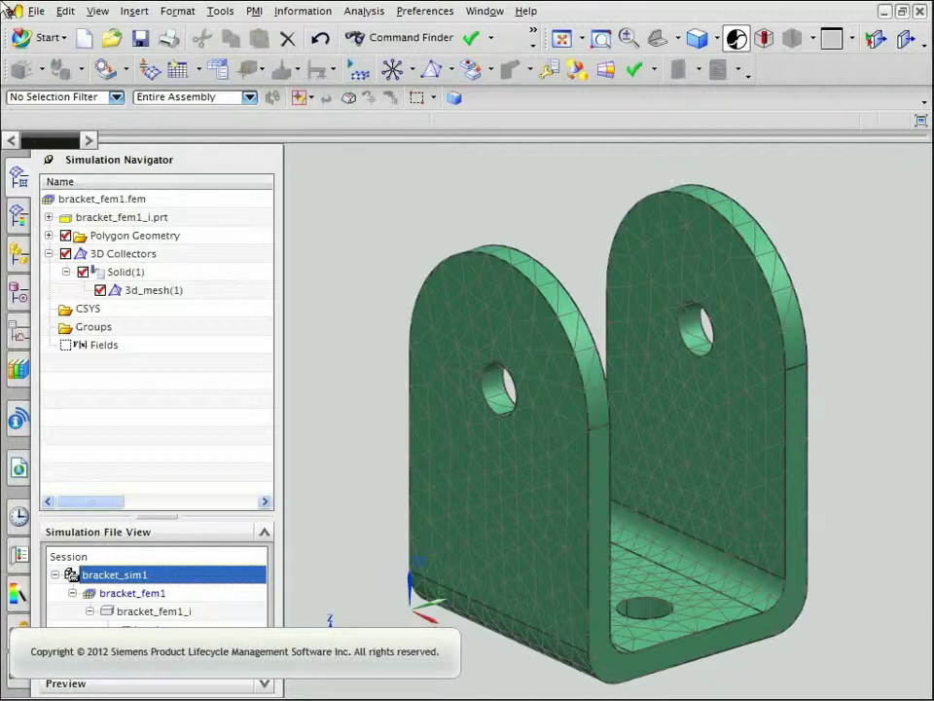
- Make bracket_sim1 the displayed part from the Simulation File View
right_click(115, 578)
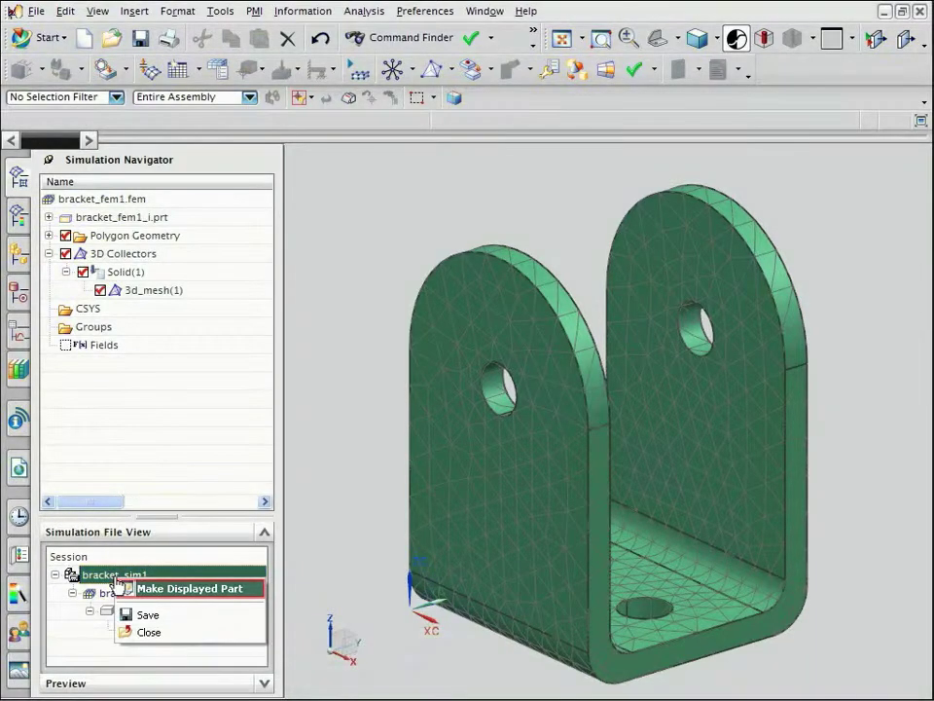
left_click(141, 588)
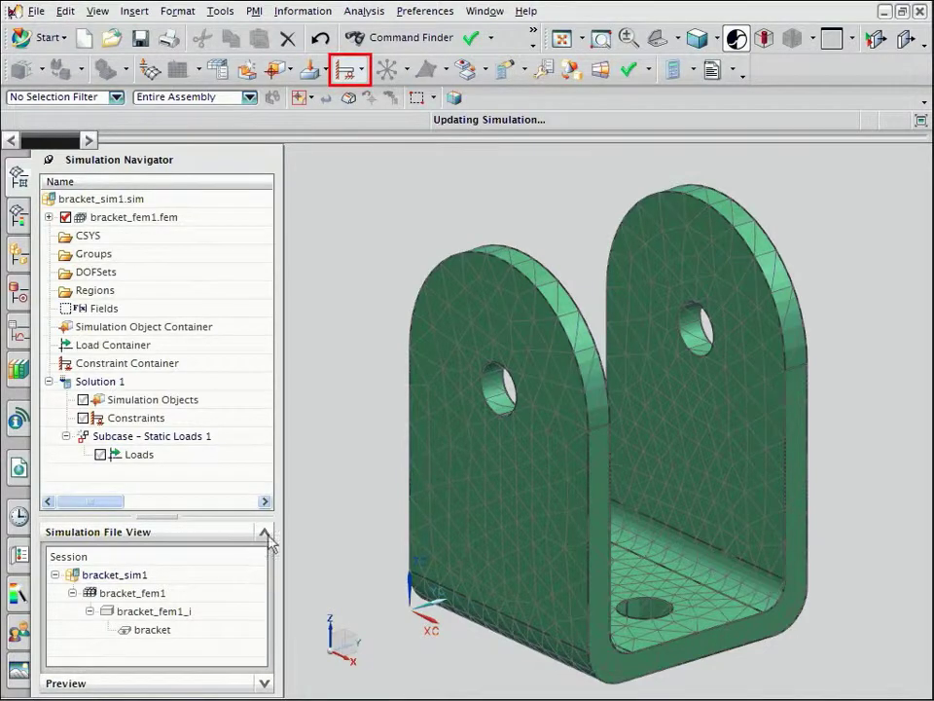
- Apply a Fixed Constraint to the bracket's bottom face, then return to the isometric view
left_click(360, 71)
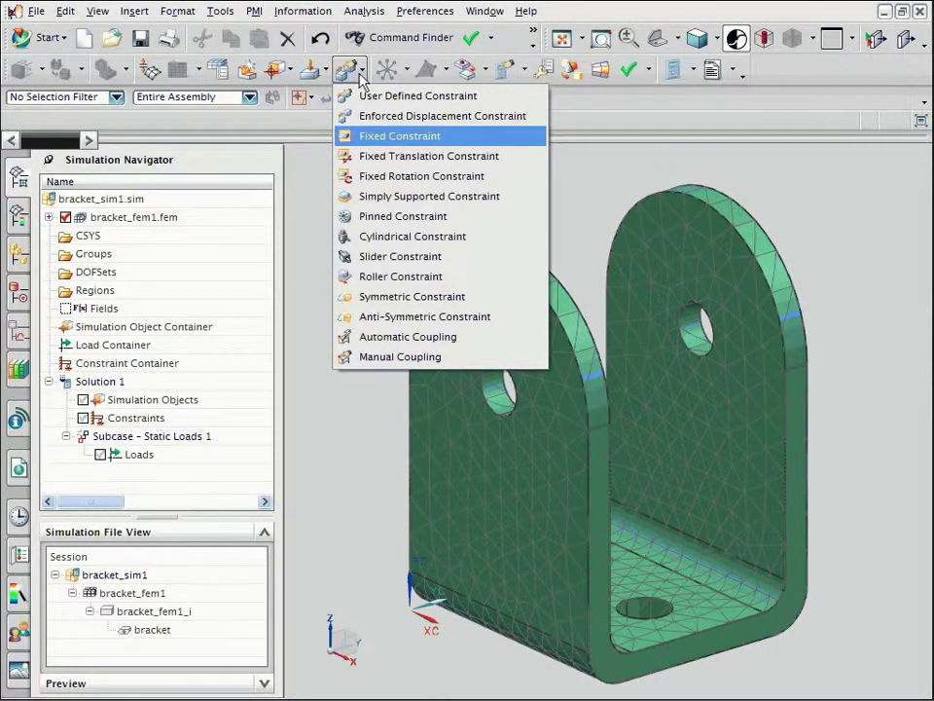
left_click(379, 136)
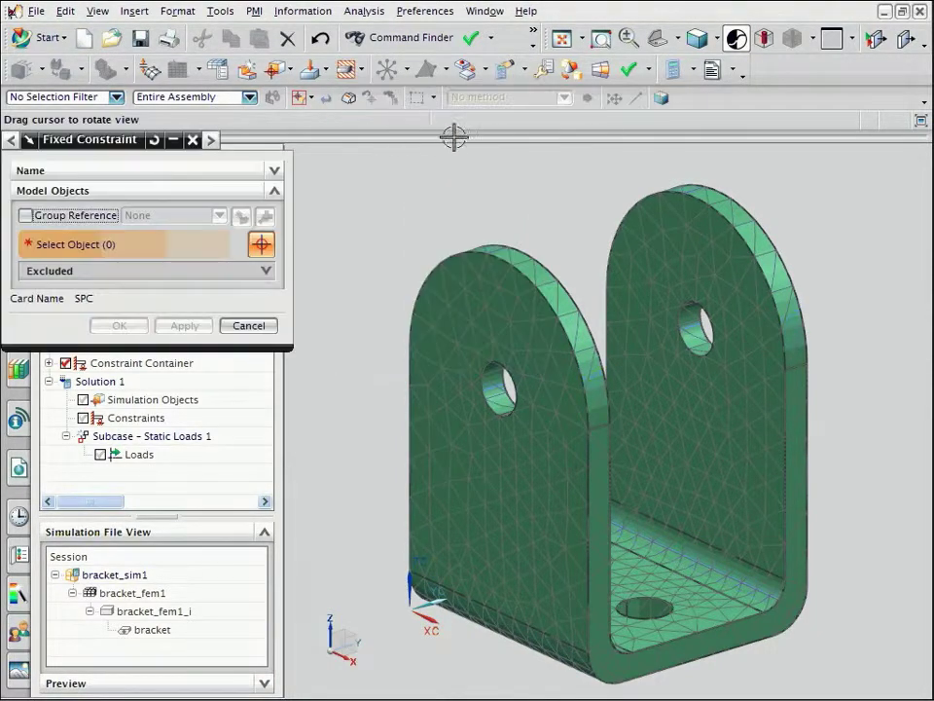
middle_click_drag(732, 482, 705, 389)
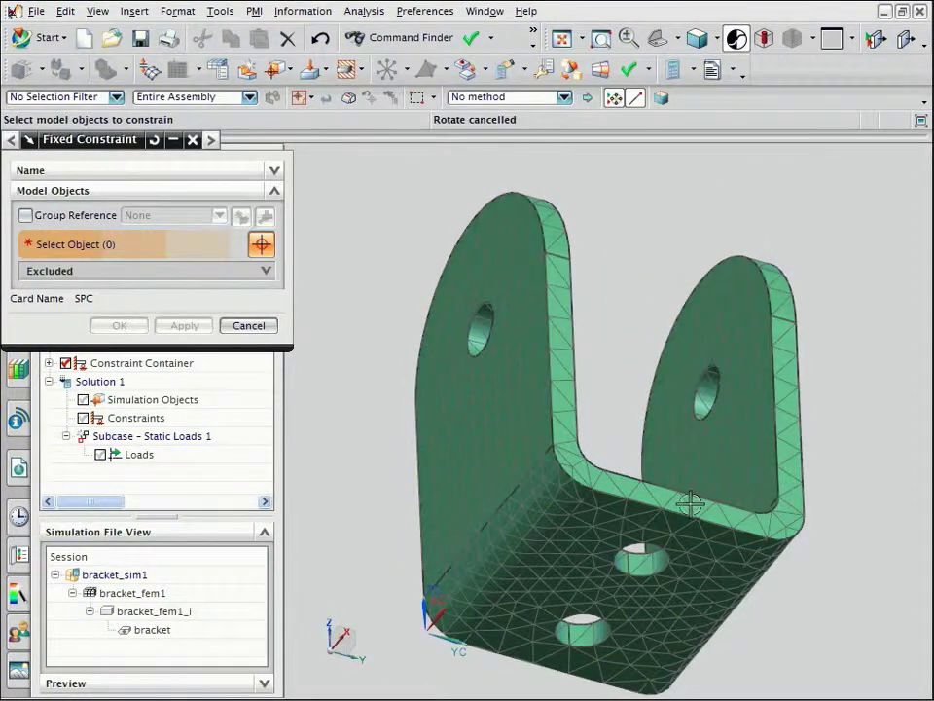
left_click(669, 602)
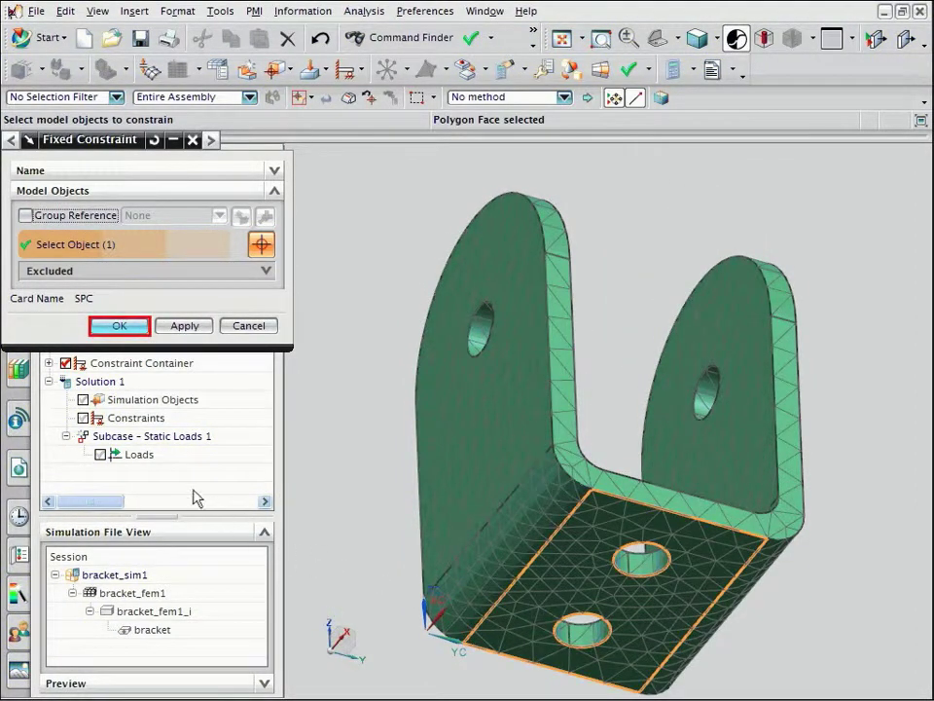
left_click(119, 326)
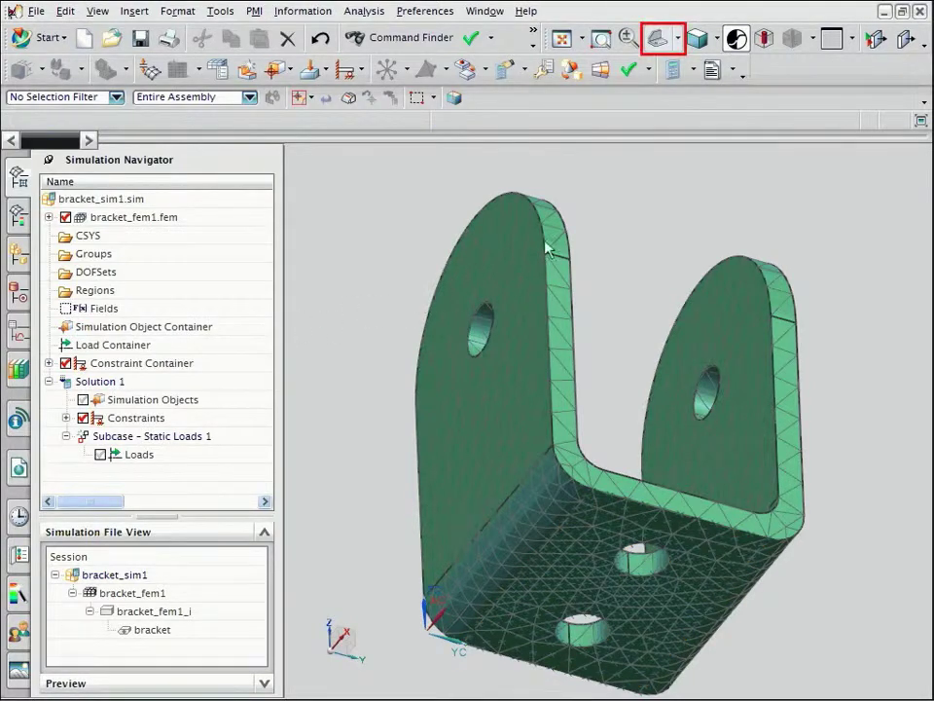
left_click(658, 44)
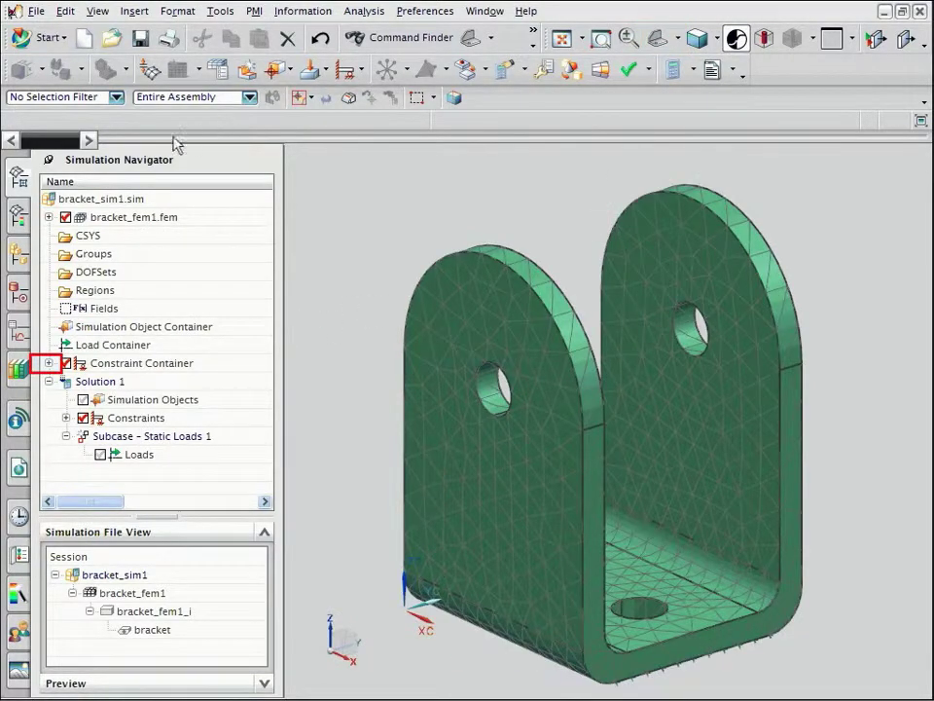
- Expand the Constraint Container to reveal Fixed(1)
left_click(49, 363)
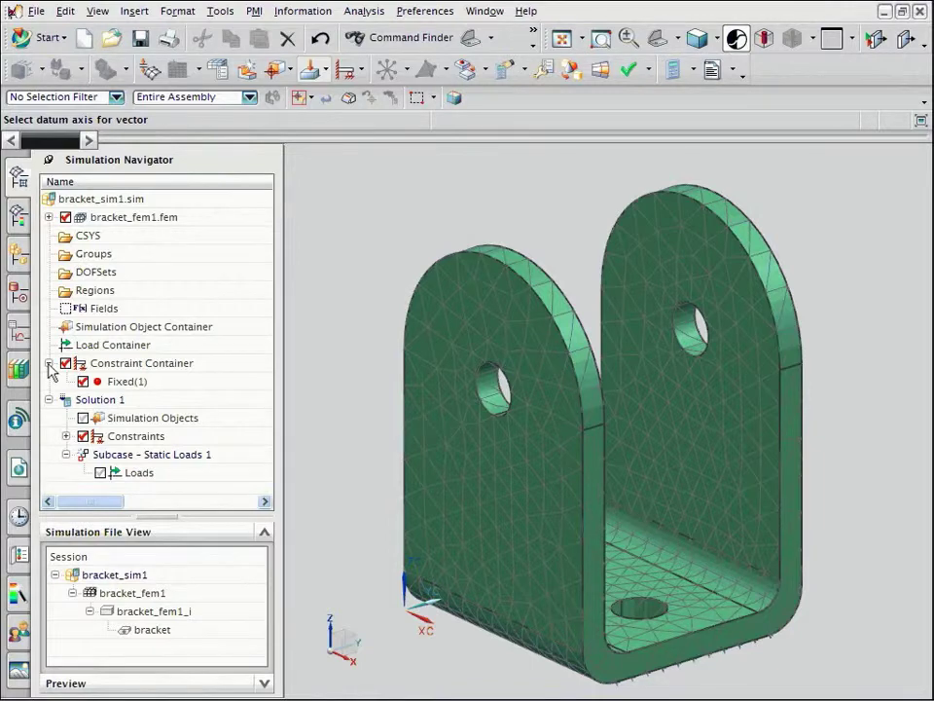
- Start a Force load on the right flange hole's edge, using the Polygon Edge filter, with magnitude 10 N
left_click(325, 72)
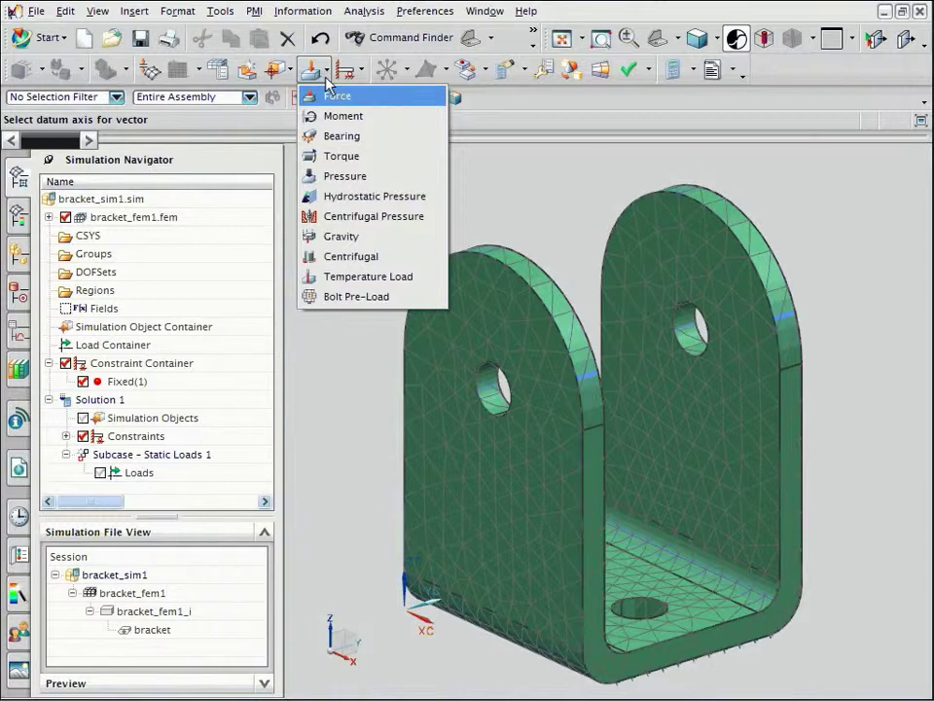
left_click(345, 98)
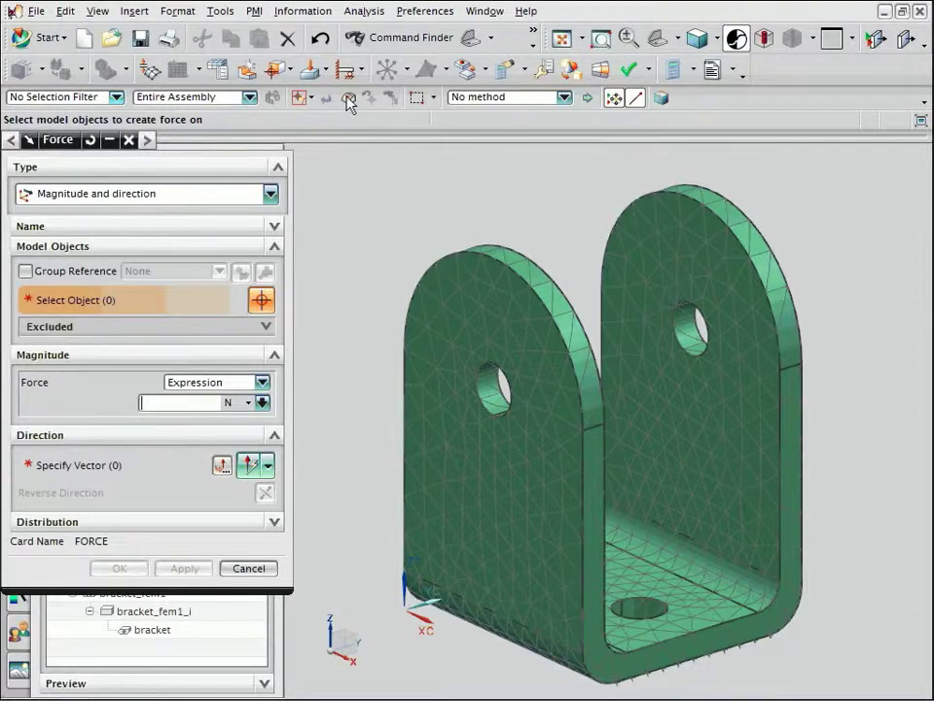
left_click(116, 98)
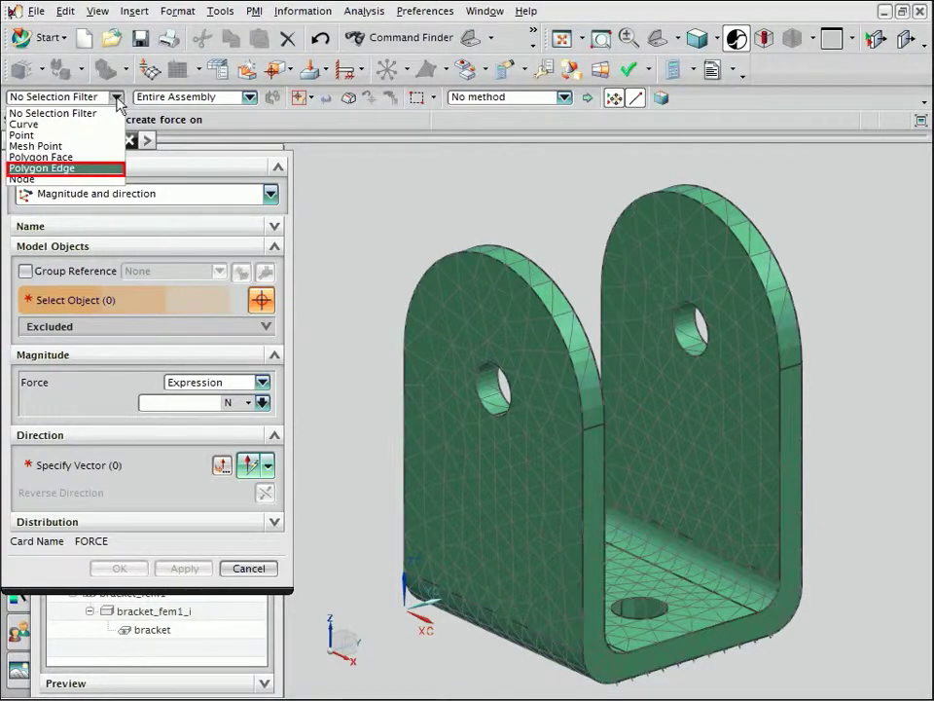
left_click(62, 167)
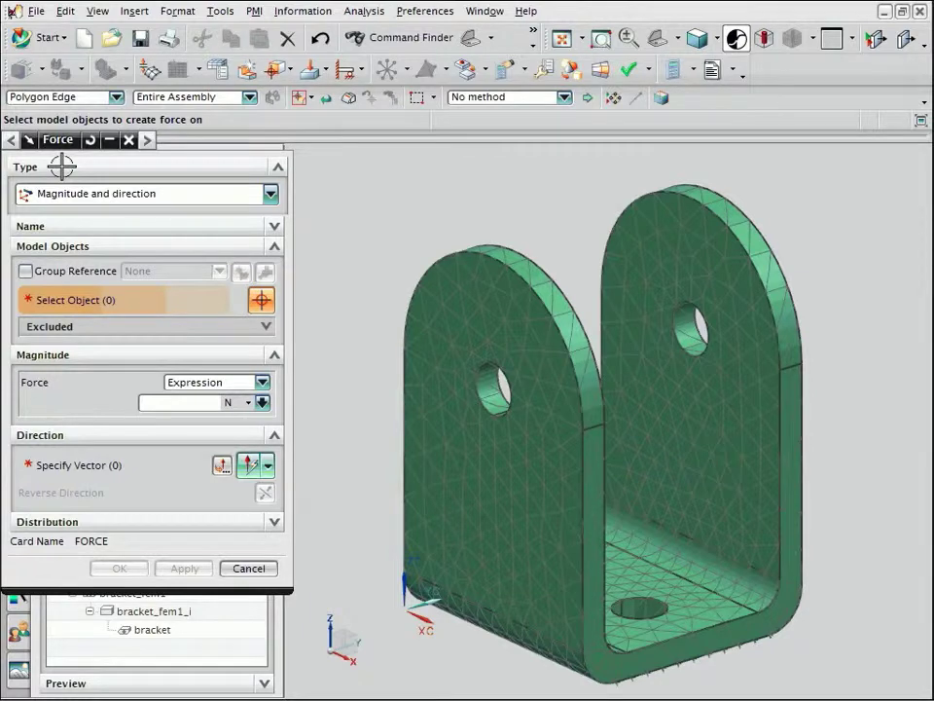
left_click(679, 331)
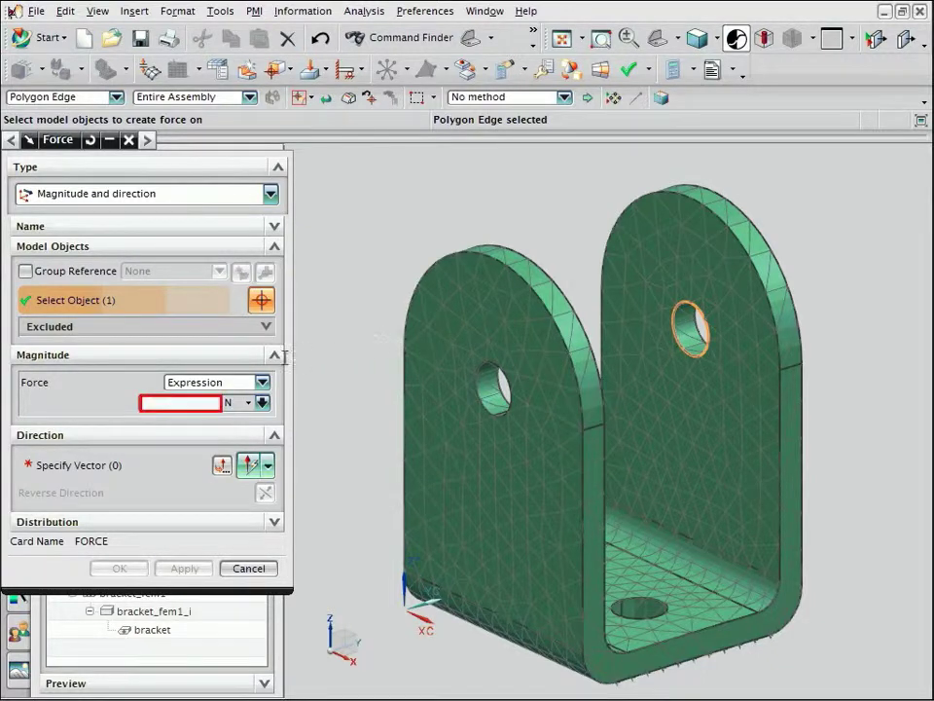
type("10")
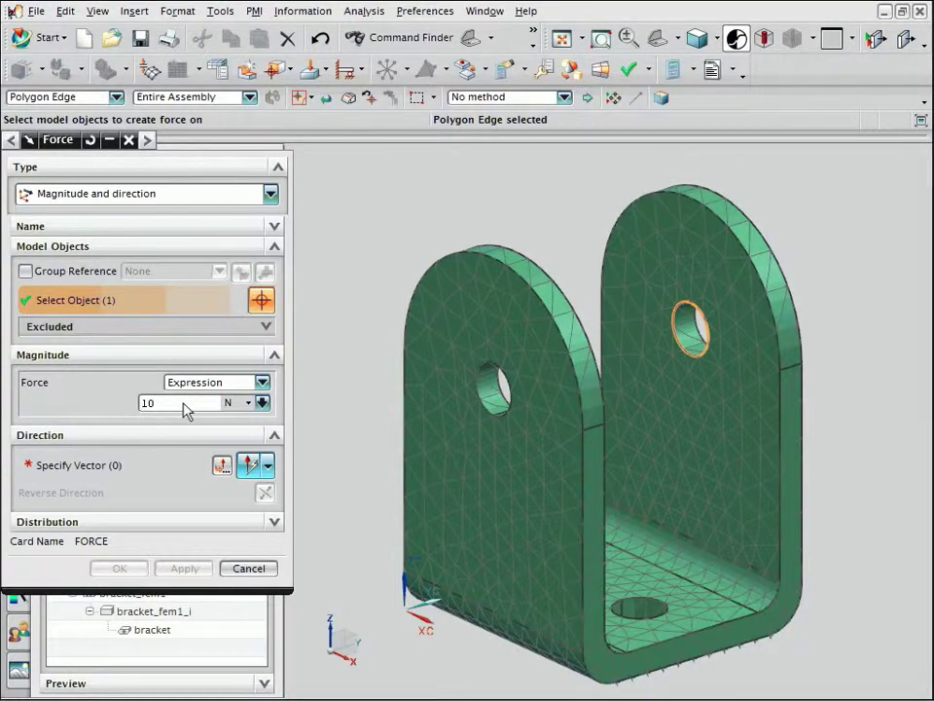
- Set the force direction normal to the right flange face, reversed outward, and create the load
key("Tab")
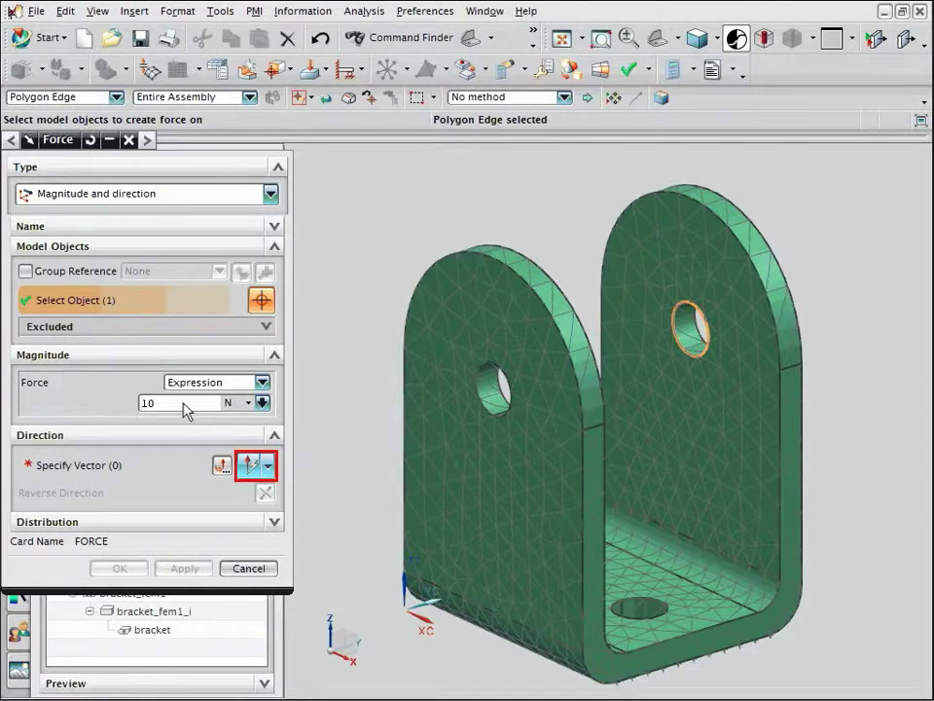
left_click(250, 464)
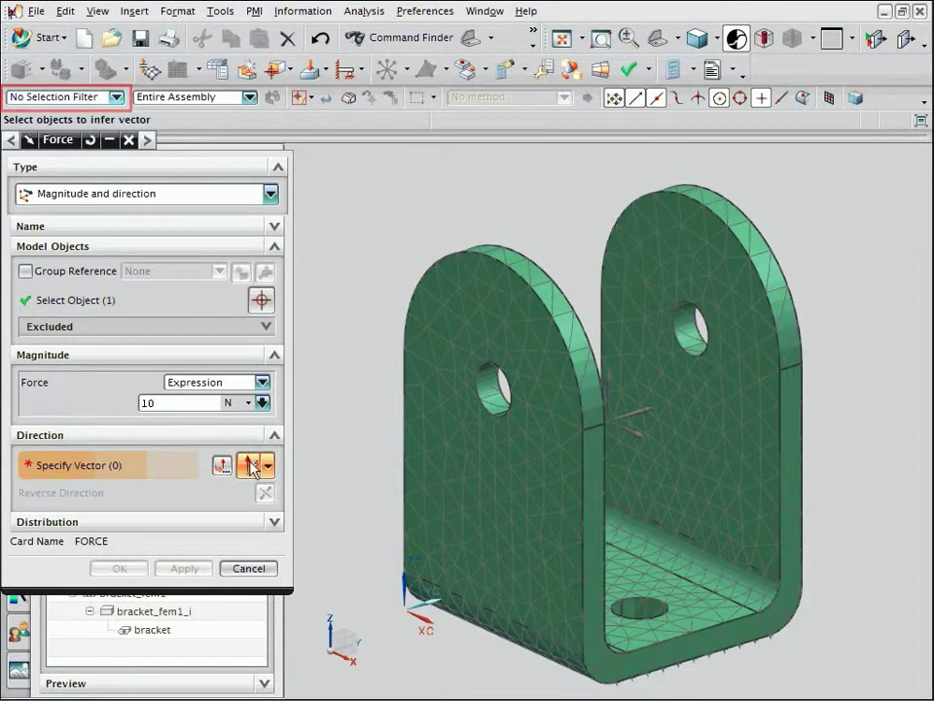
left_click(116, 97)
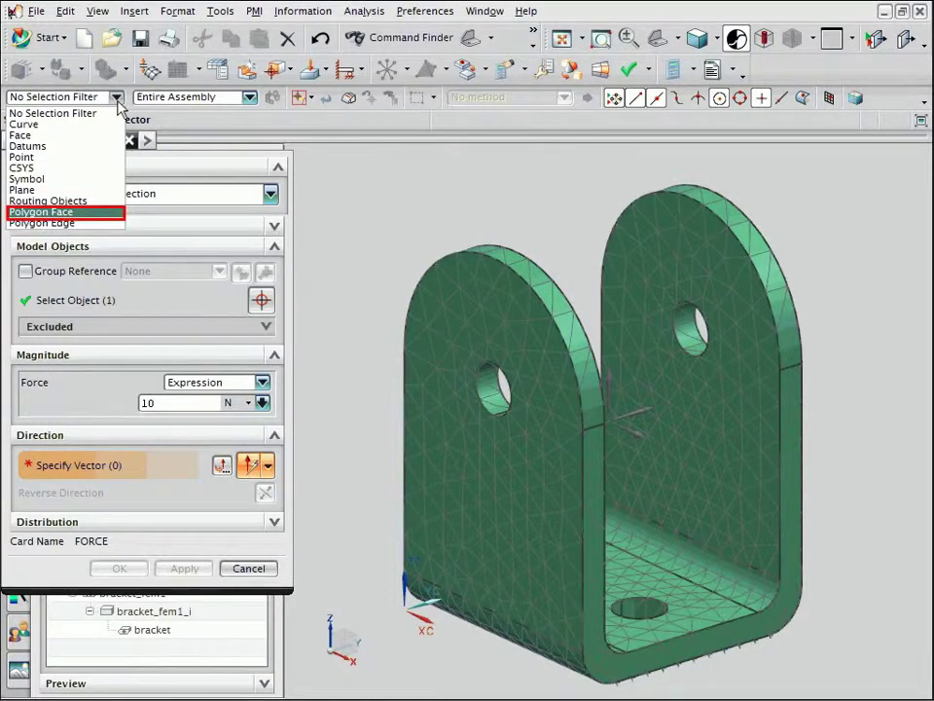
left_click(59, 211)
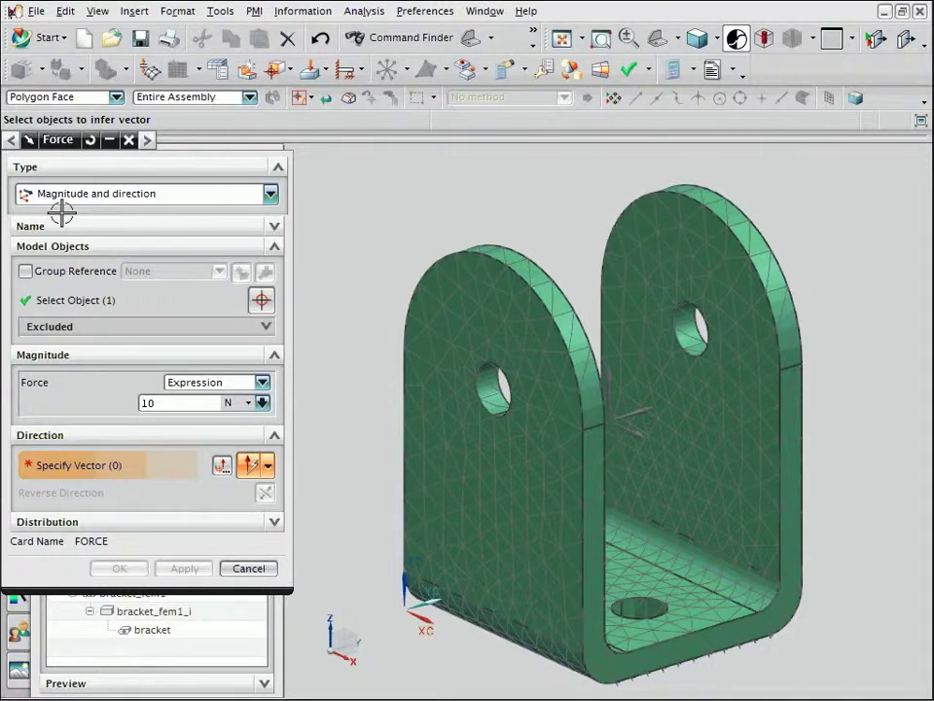
left_click(698, 444)
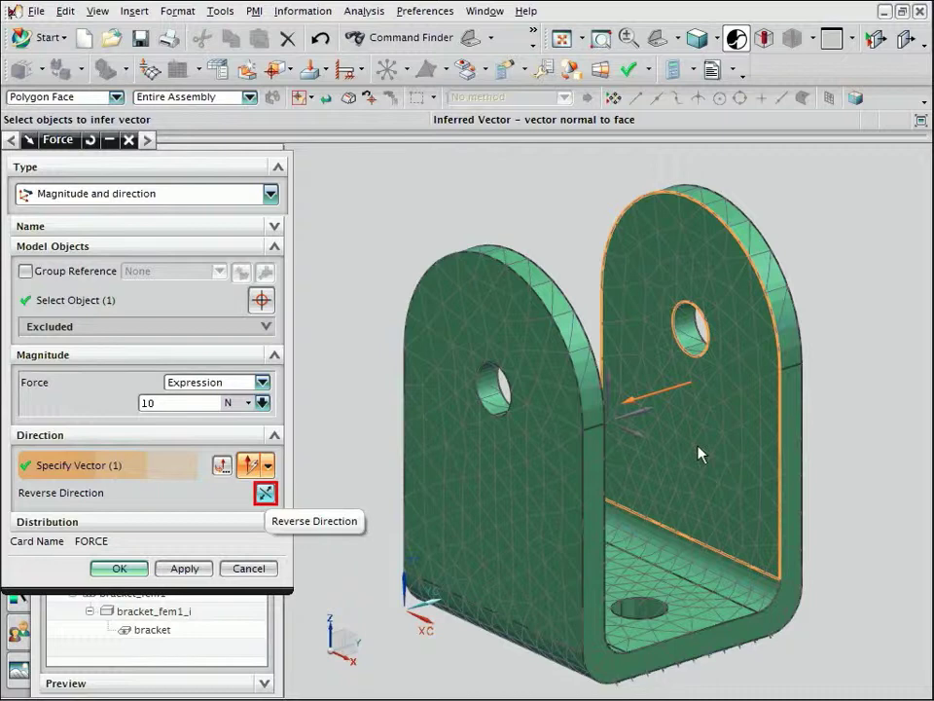
left_click(265, 494)
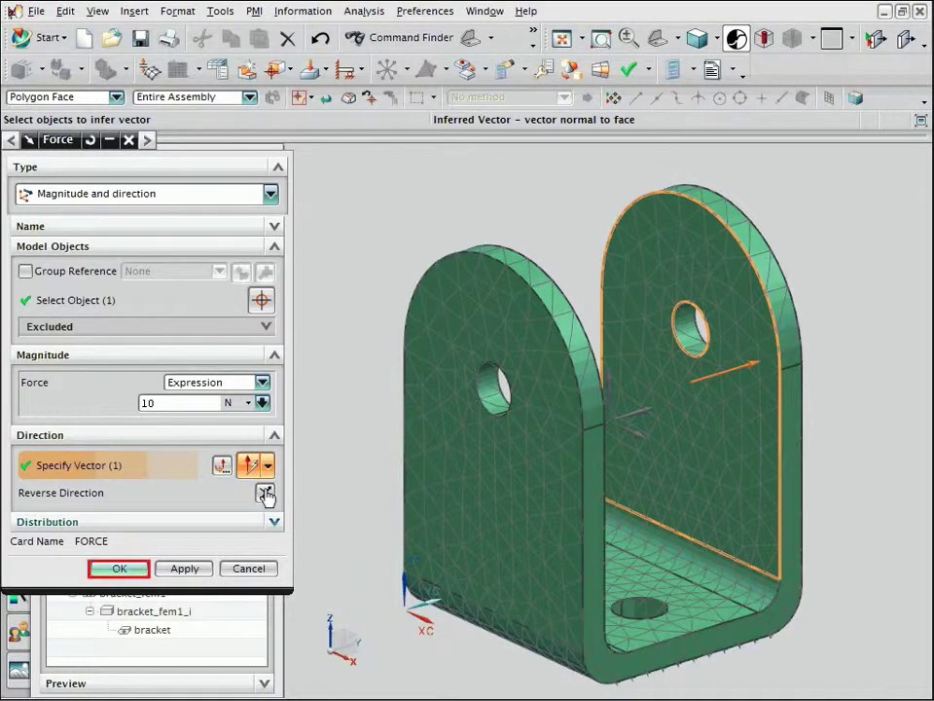
left_click(123, 568)
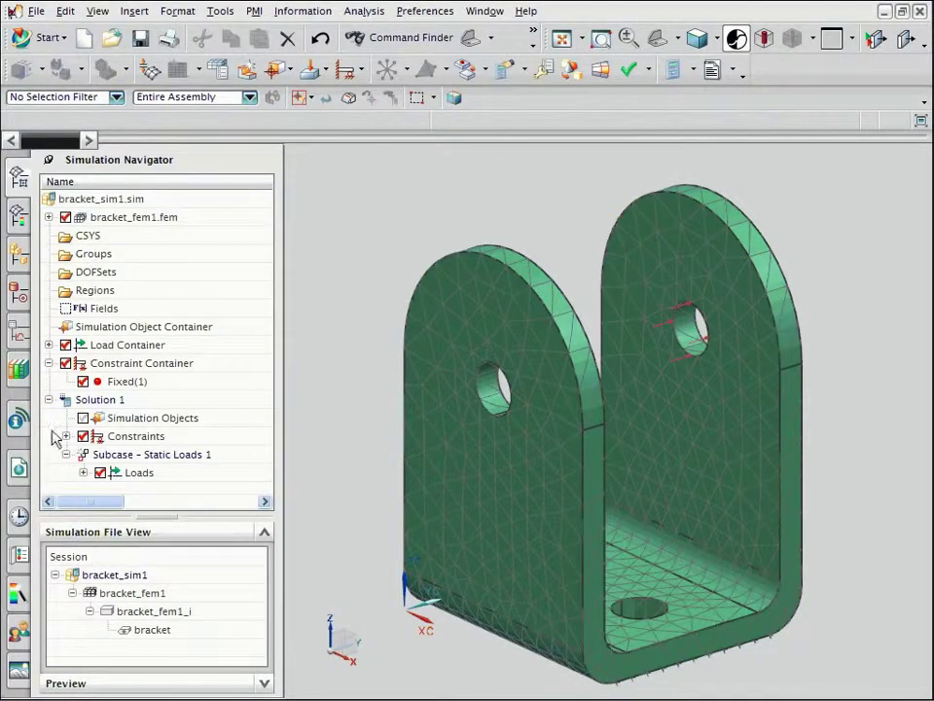
- Expand the Loads folders and rename Force(1) under Static Loads 1 to 'Bending Load'
left_click(49, 345)
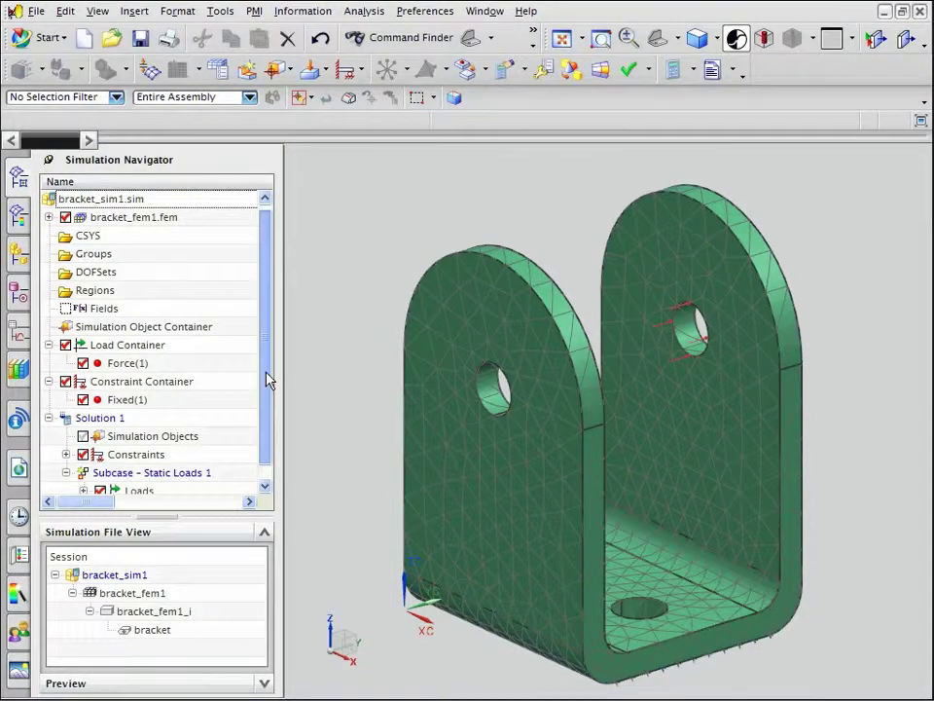
left_click(136, 489)
left_click(84, 471)
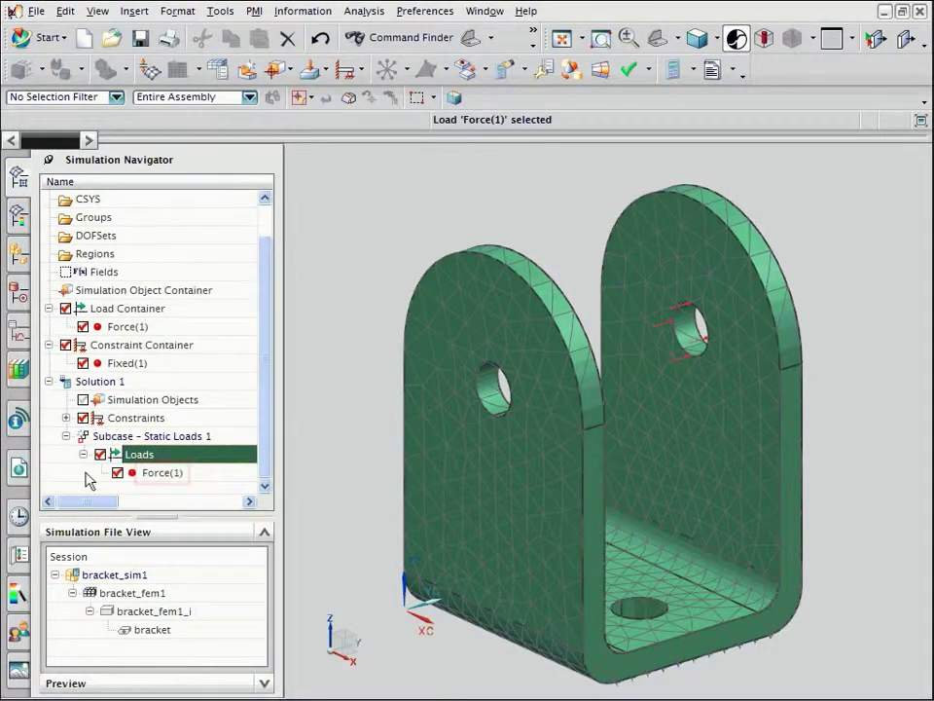
left_click(161, 473)
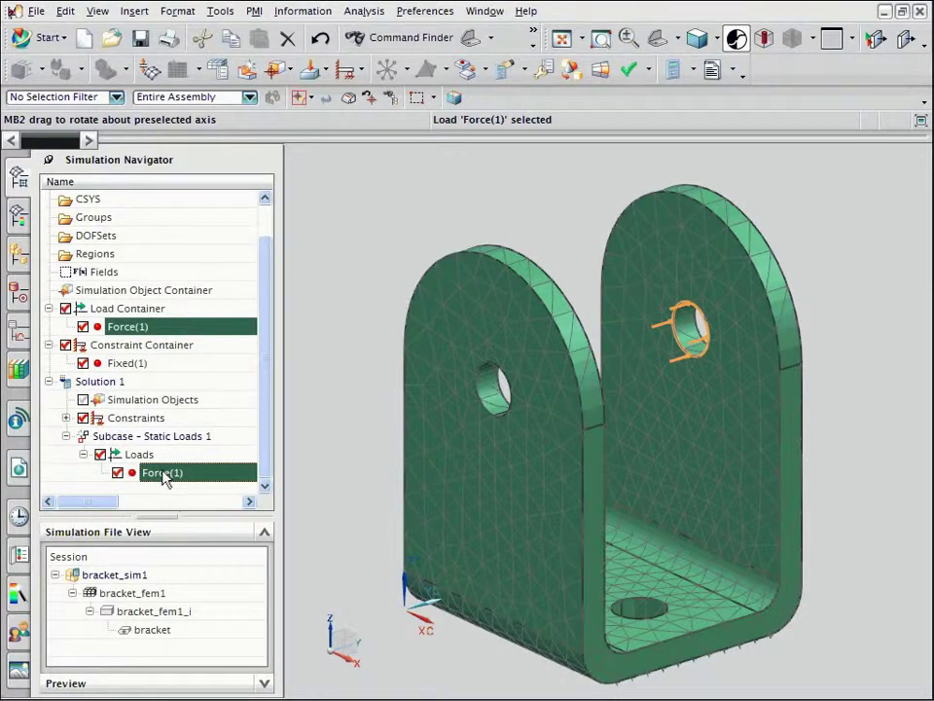
right_click(165, 477)
left_click(200, 518)
type("Bending Load")
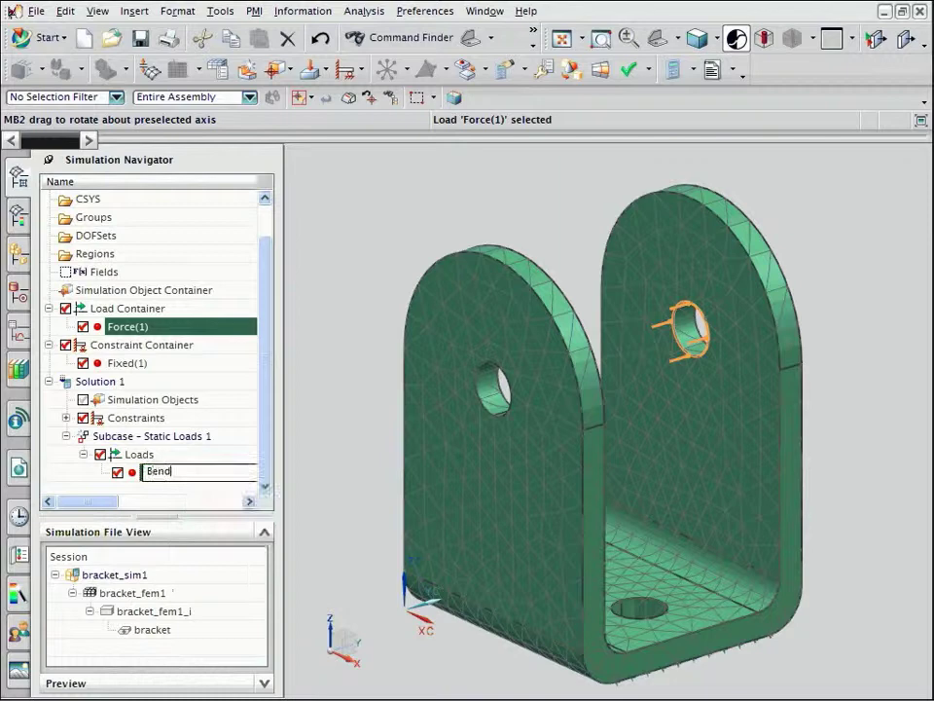
key("Return")
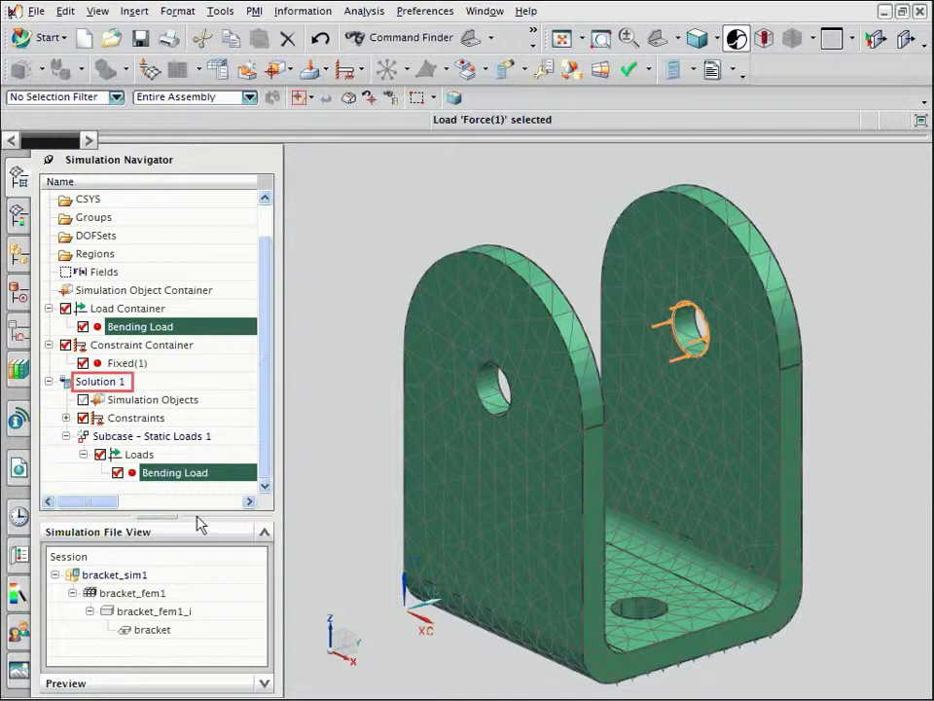
- Create a new subcase under Solution 1, keeping the default name Subcase - Static Loads 2
left_click(108, 383)
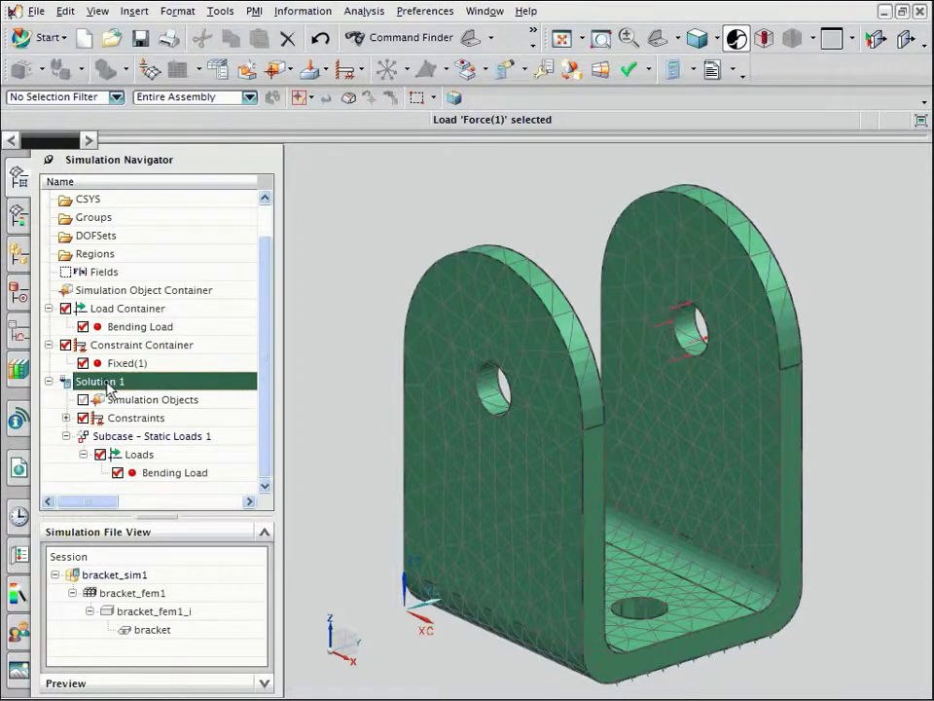
right_click(108, 383)
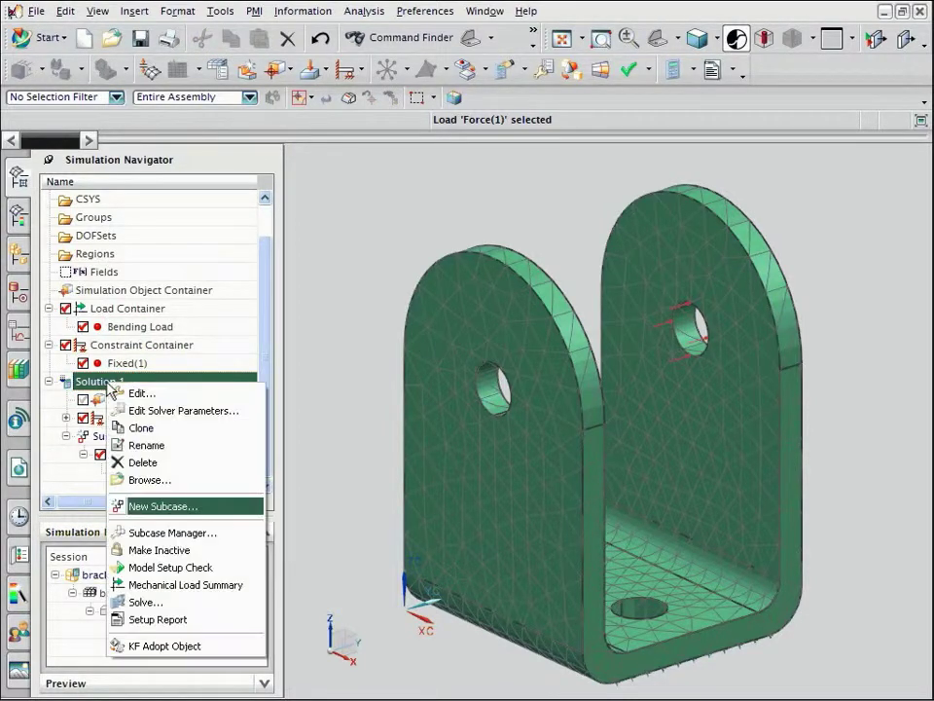
left_click(161, 507)
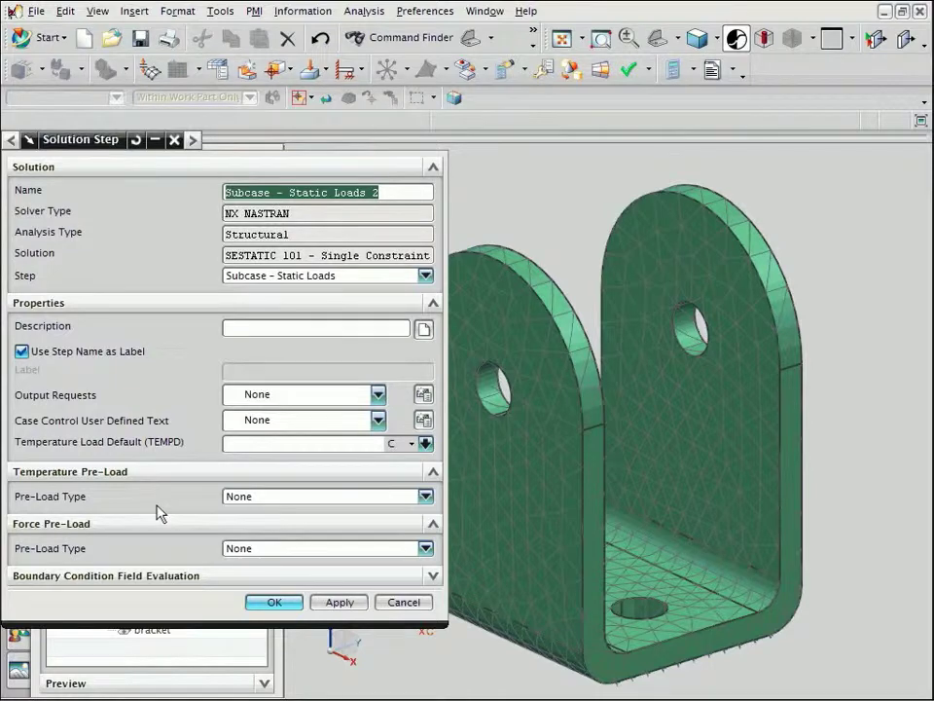
left_click(277, 605)
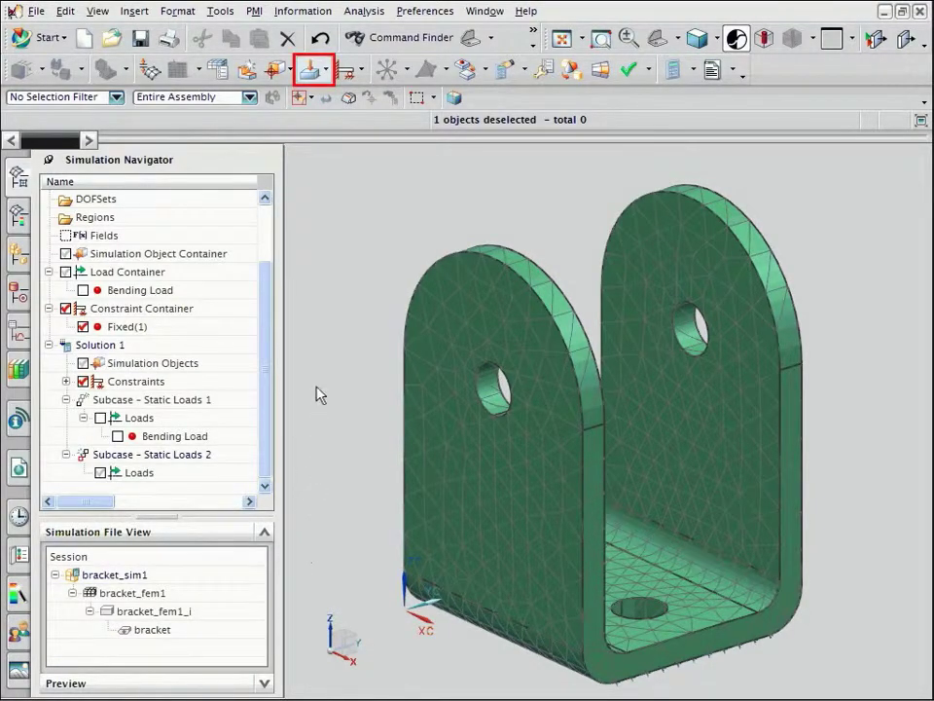
- Start a 10 N Force on both plate hole faces using the Polygon Face filter
left_click(323, 72)
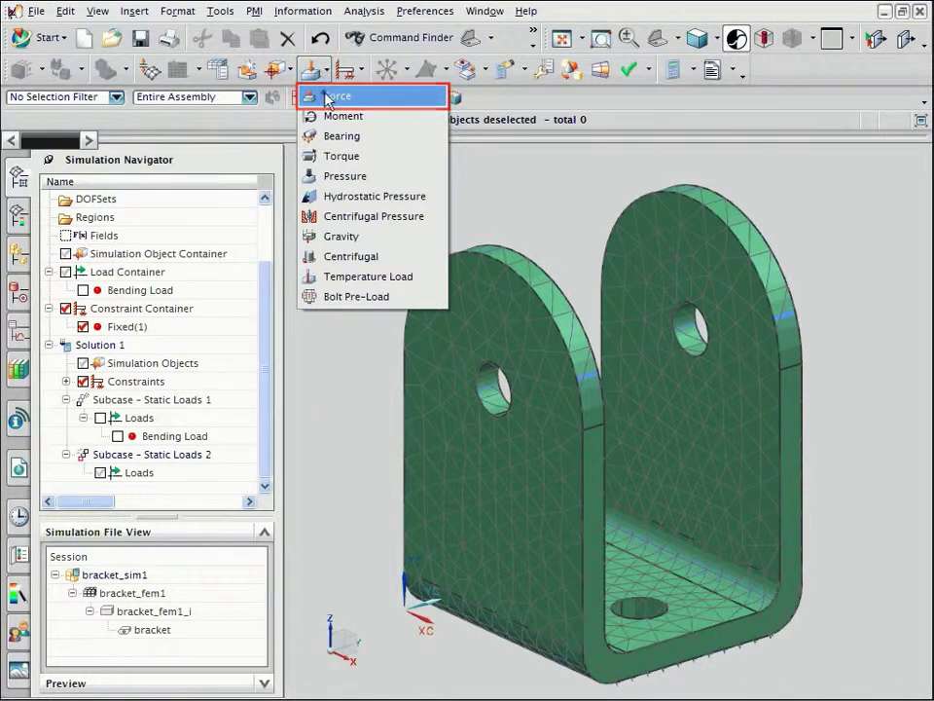
left_click(325, 97)
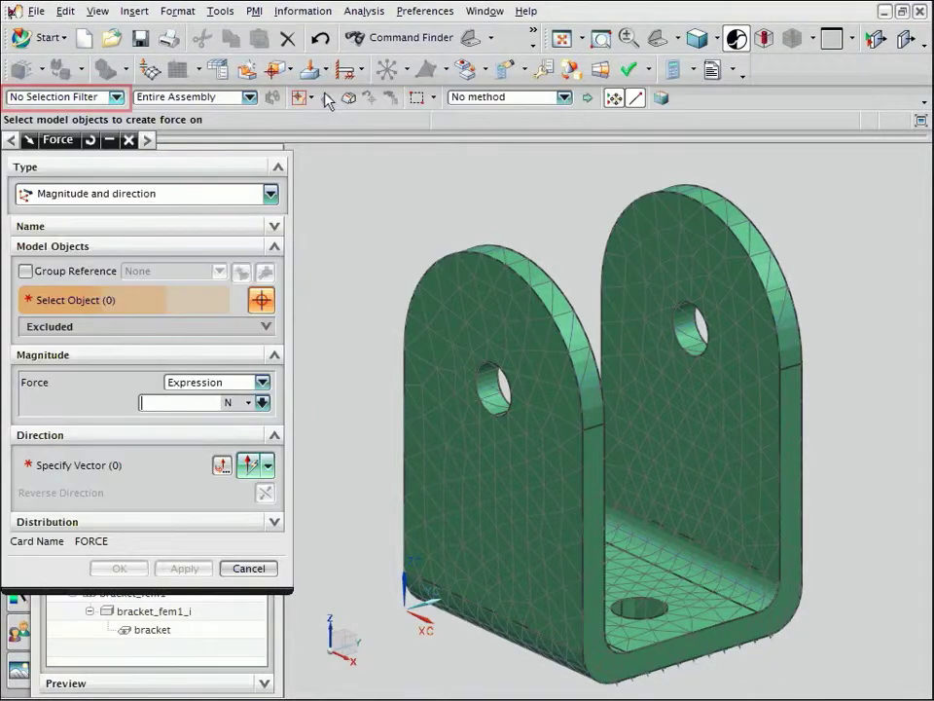
left_click(115, 96)
left_click(68, 157)
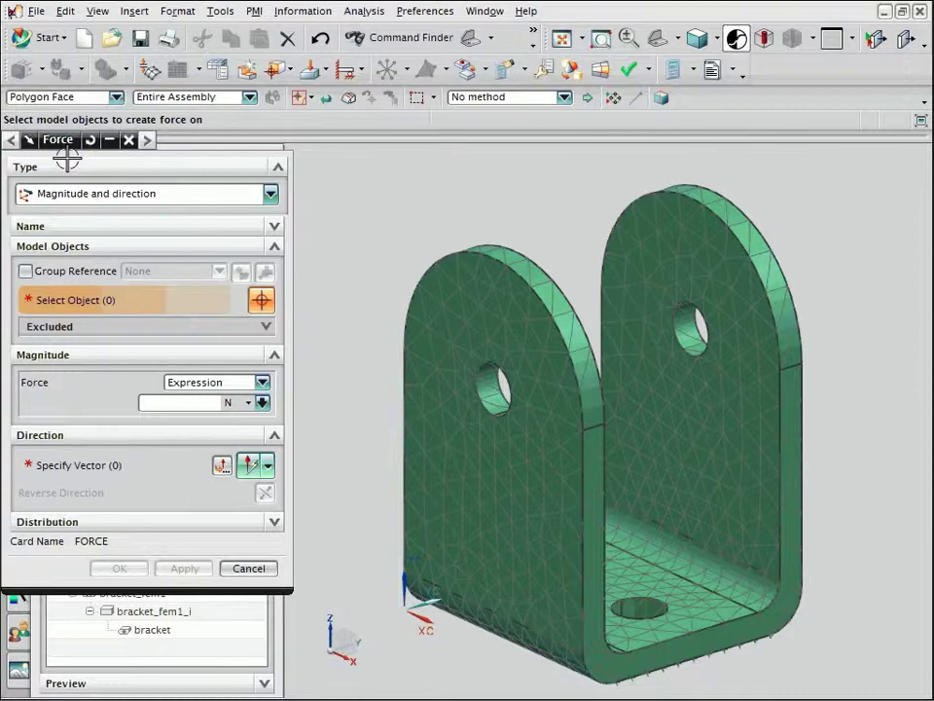
left_click(491, 389)
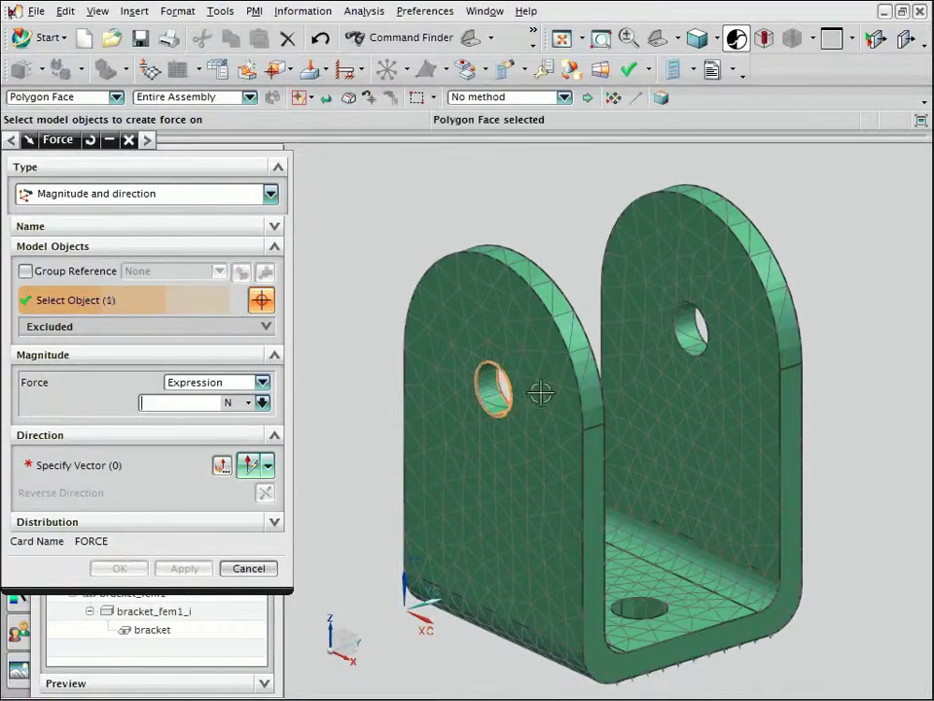
left_click(684, 327)
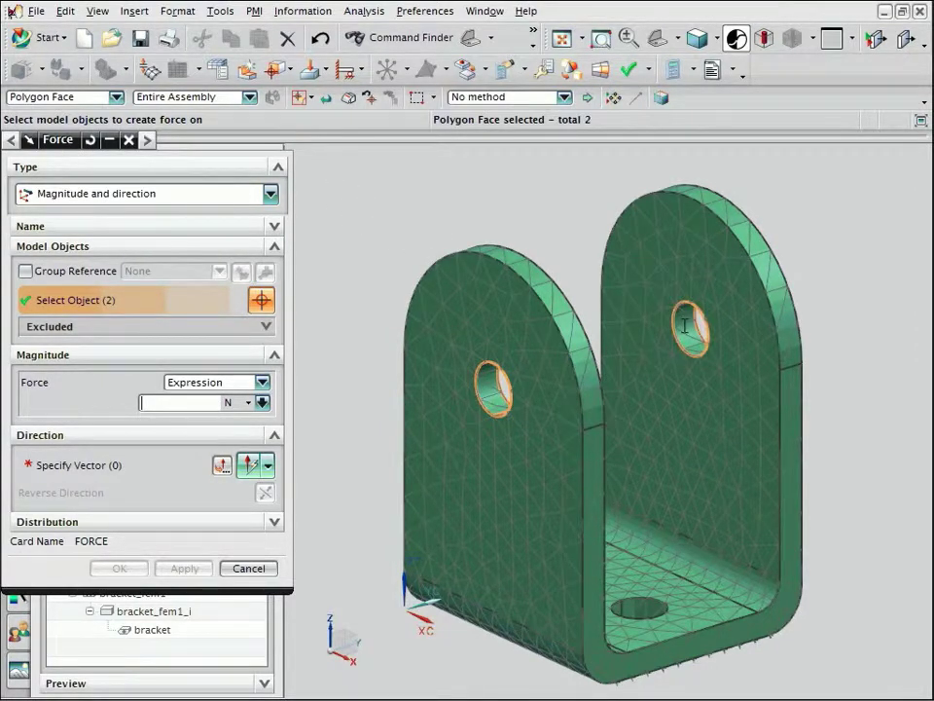
type("10")
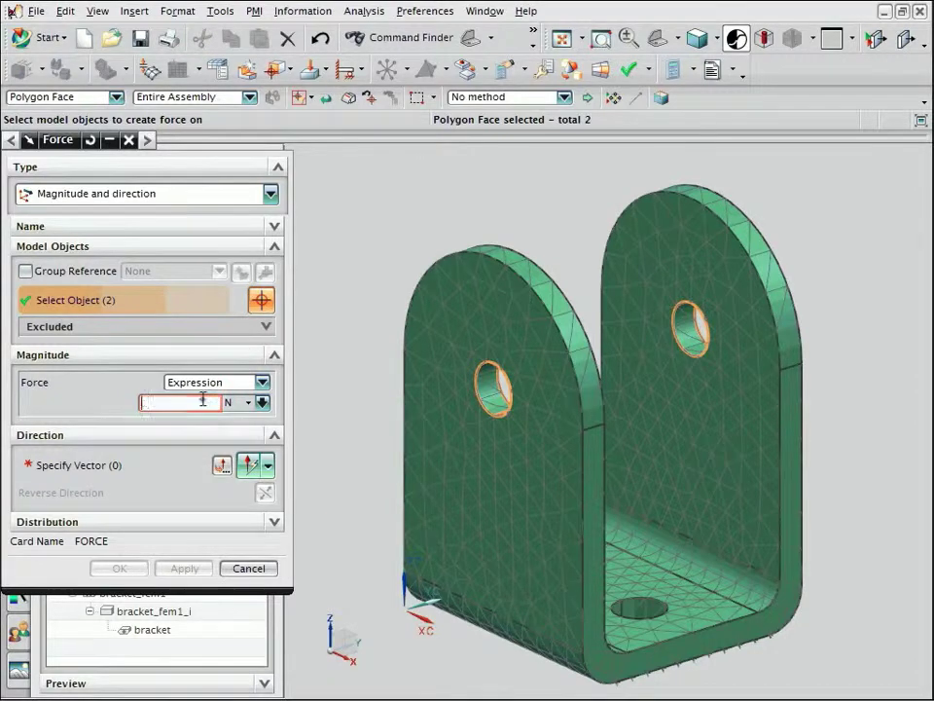
- Direct the force normal to the bottom face and create the load
left_click(248, 465)
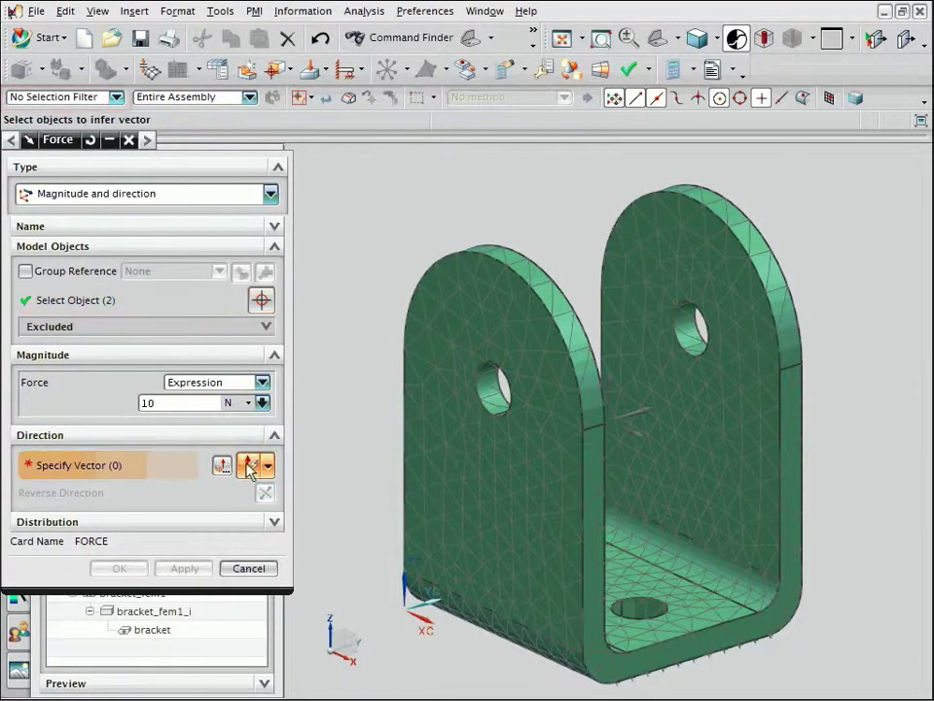
left_click(116, 96)
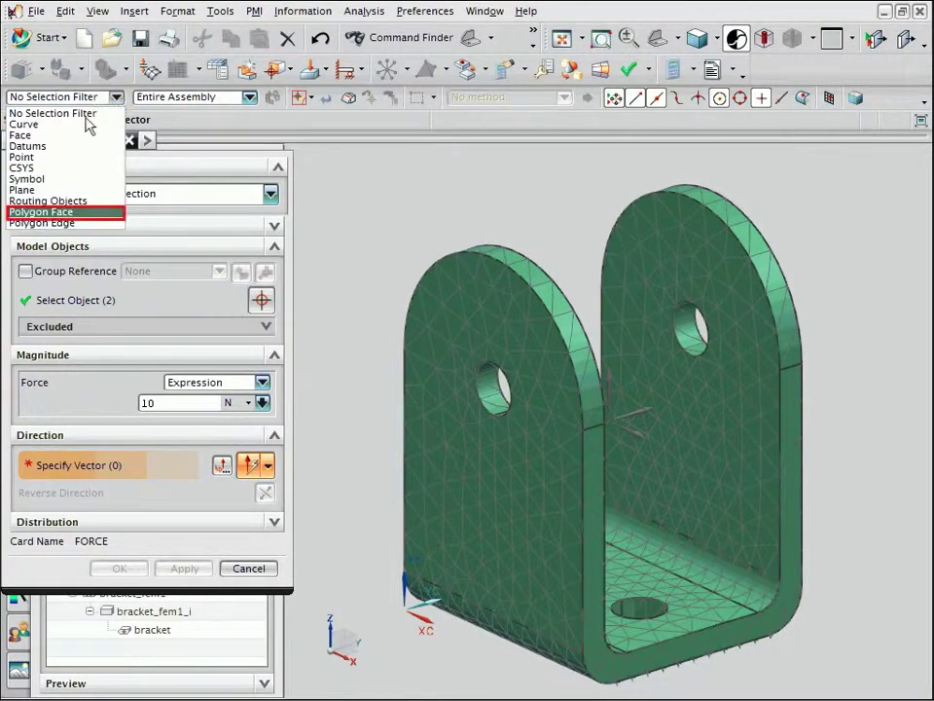
left_click(73, 212)
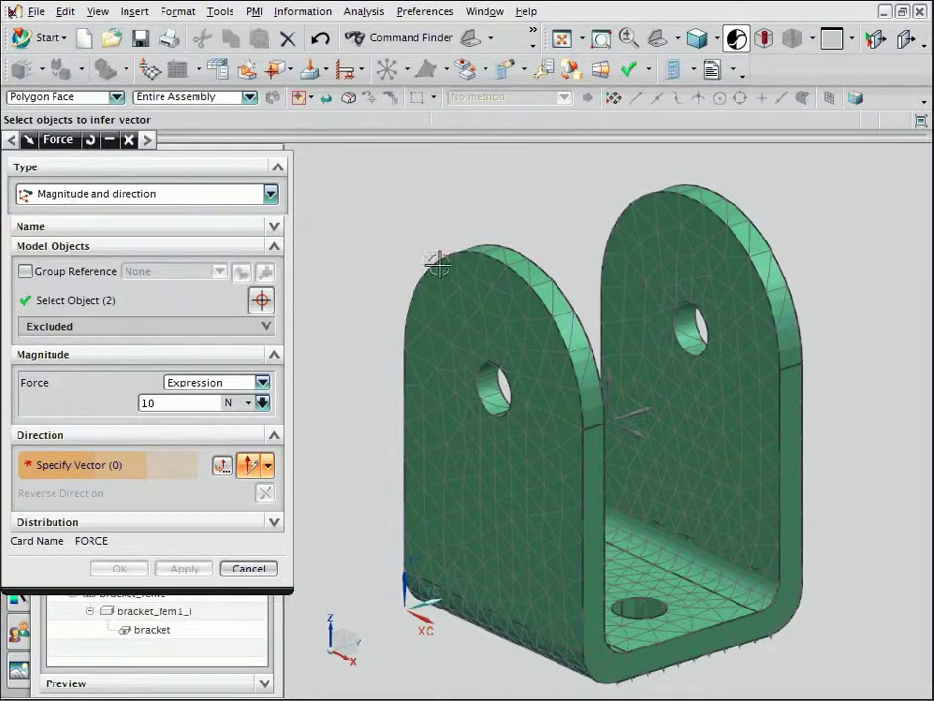
left_click(688, 607)
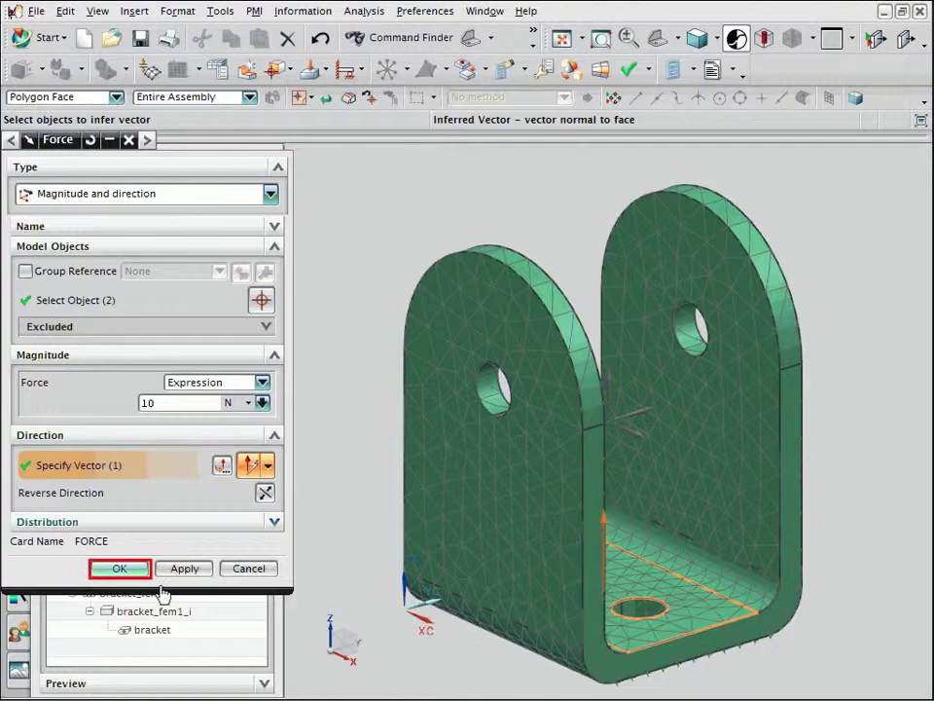
left_click(119, 568)
left_click(265, 488)
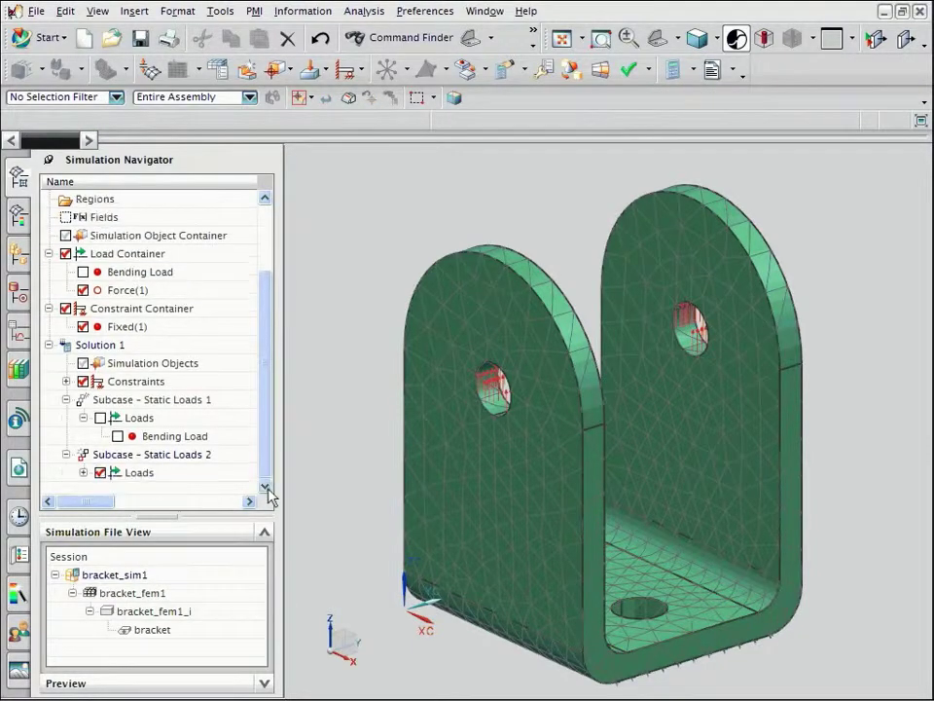
- Expand Static Loads 2's Loads and rename its Force(1) to 'Pulling Load'
left_click(84, 472)
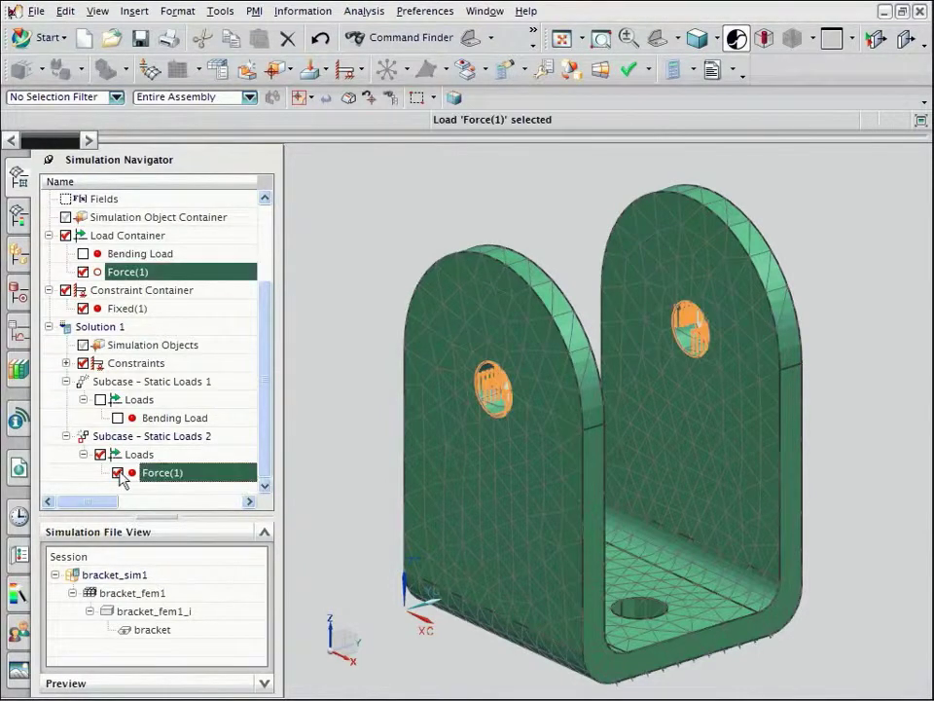
right_click(168, 477)
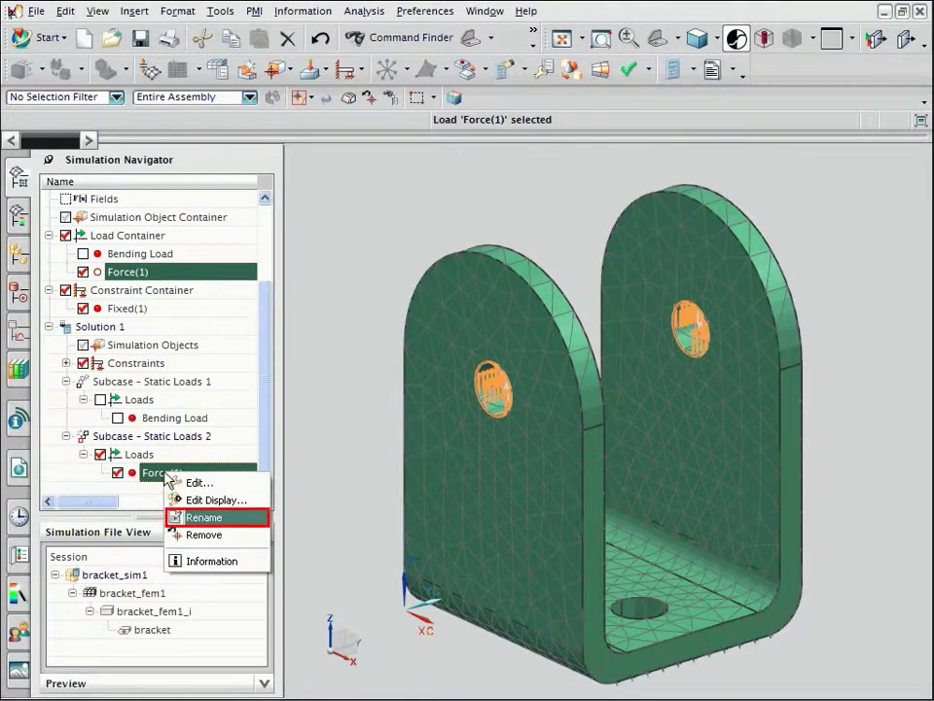
left_click(190, 517)
type("Pull")
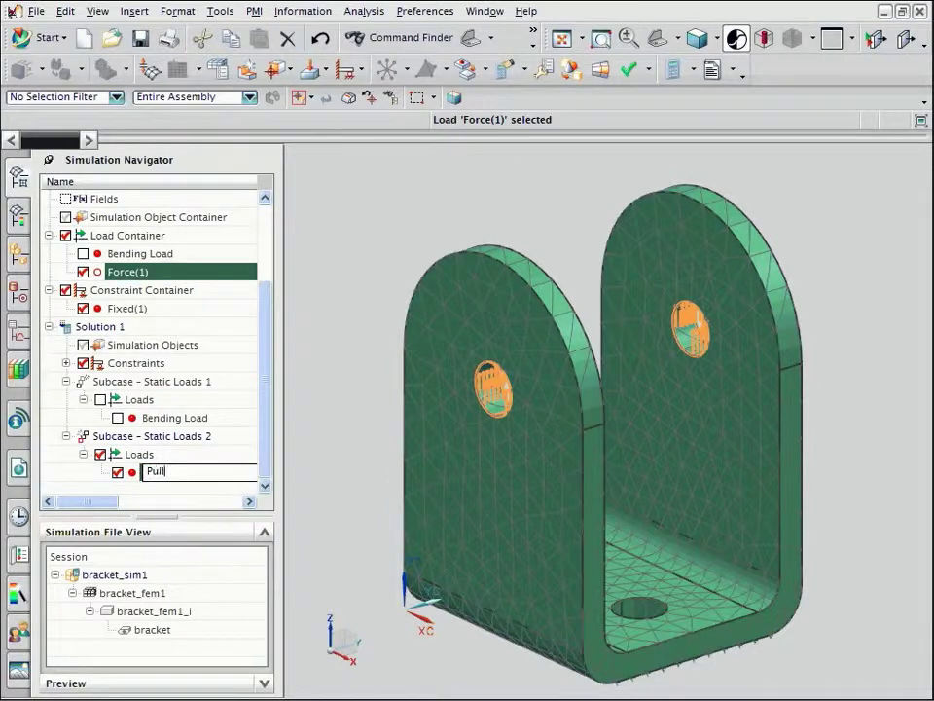
type("ing Load")
key("Return")
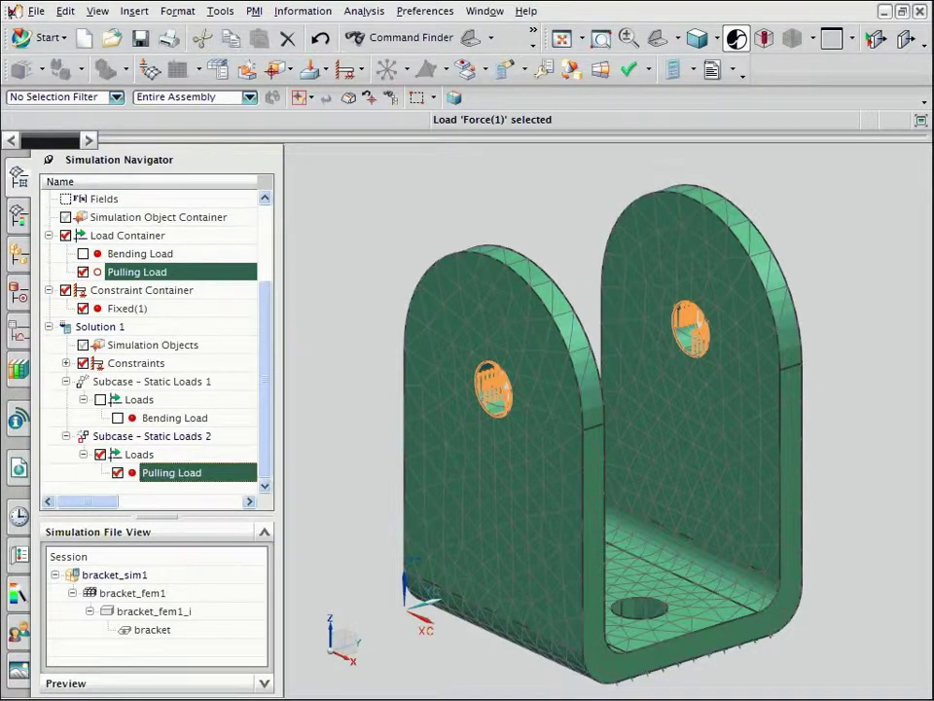